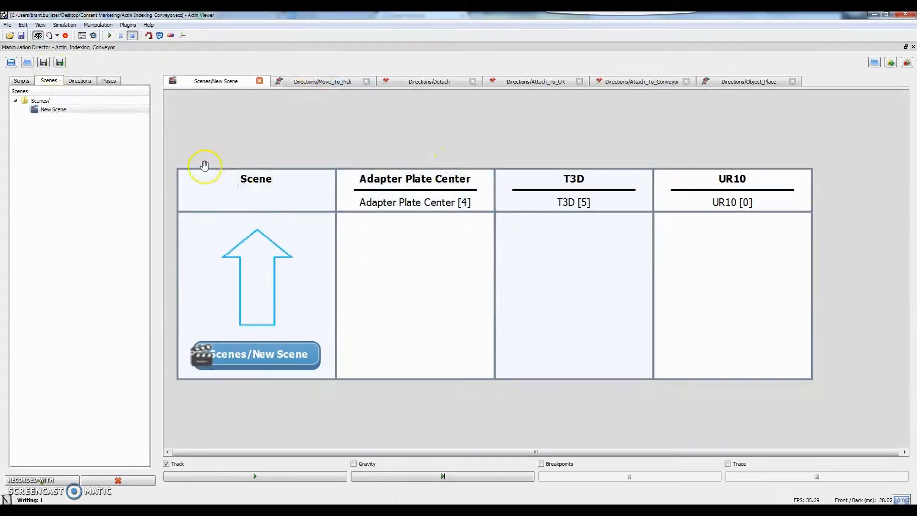
click(79, 81)
click(109, 82)
click(80, 81)
click(104, 81)
click(80, 81)
click(109, 82)
Add the Attach_To_Conveyor direction to the Adapter Plate Center column of New Scene
click(80, 81)
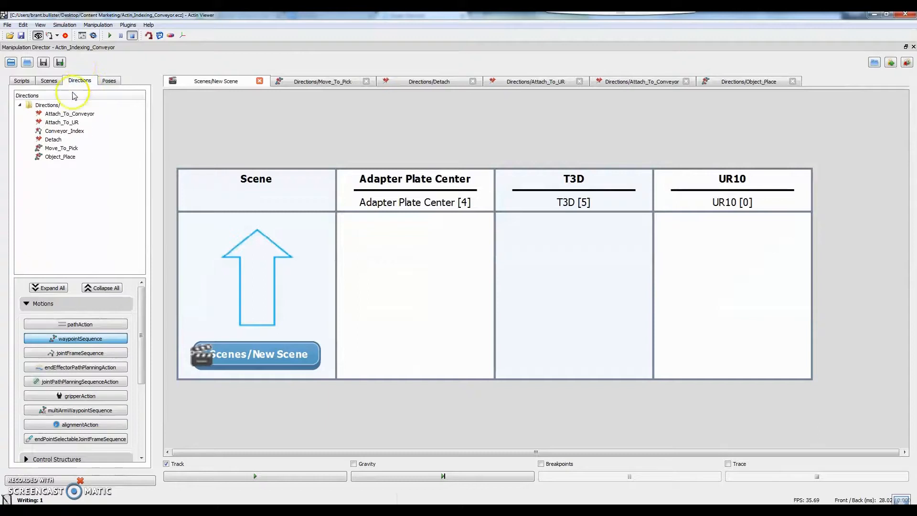
drag(67, 115, 446, 273)
drag(188, 185, 363, 192)
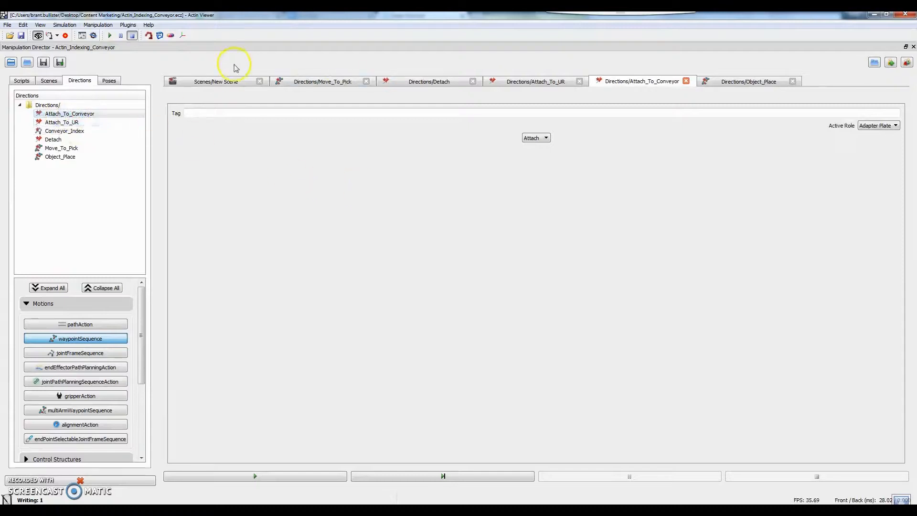
click(218, 82)
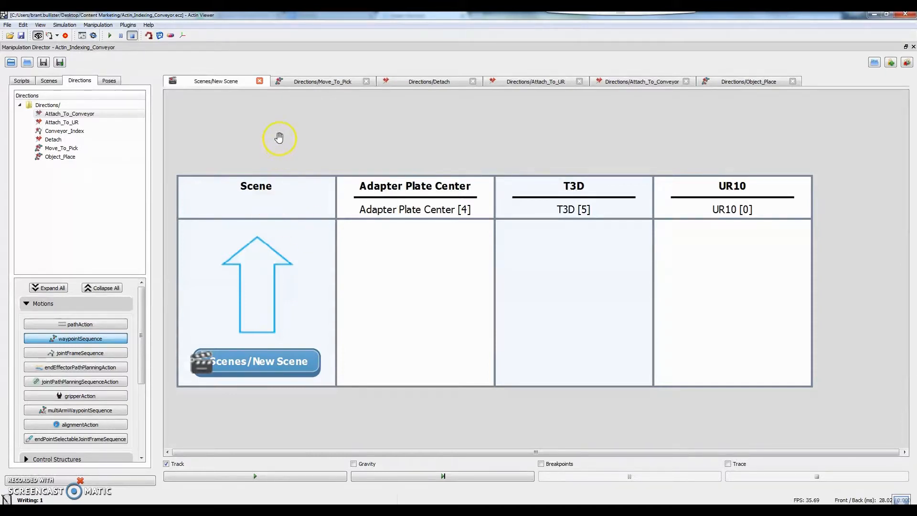
click(101, 114)
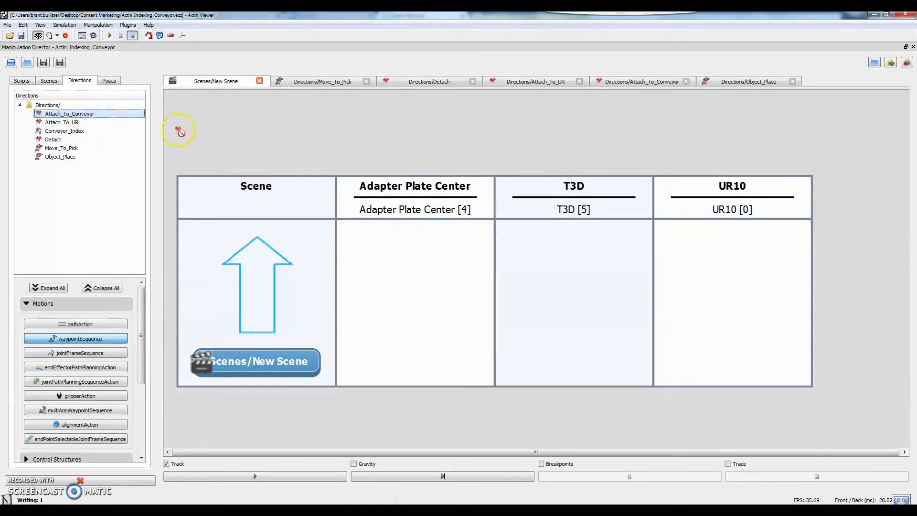
drag(301, 185, 413, 299)
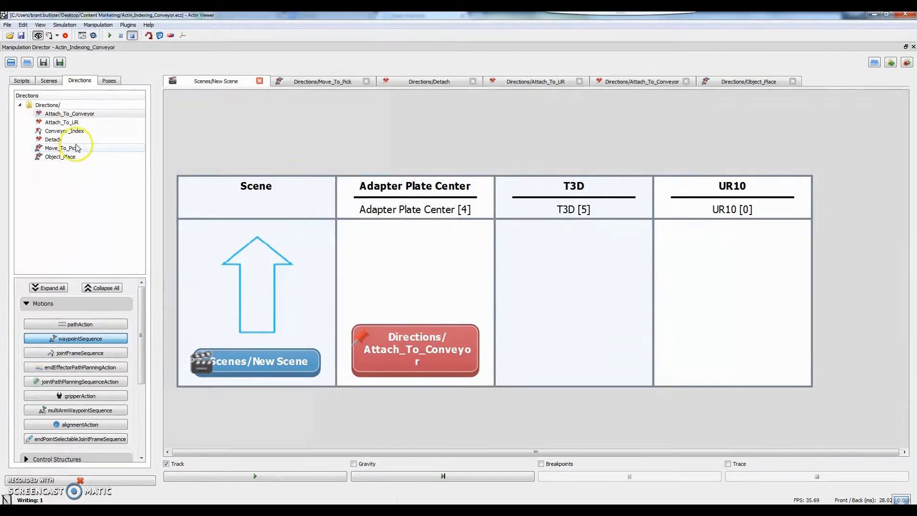
Add the Conveyor_Index direction to the UR10 column and cue it to Attach_To_Conveyor
drag(66, 130, 671, 282)
drag(651, 379, 451, 335)
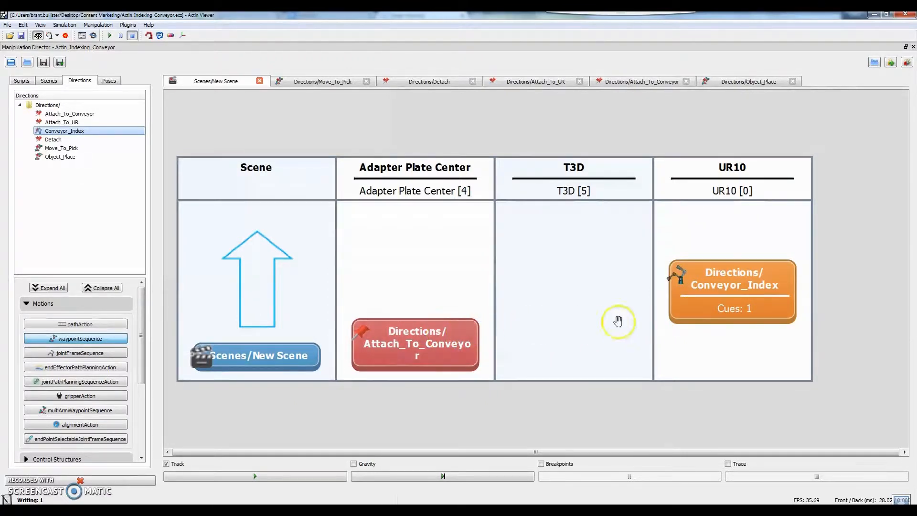
Review the Conveyor_Index direction's joint values and the type of its cue on Attach_To_Conveyor
right_click(703, 313)
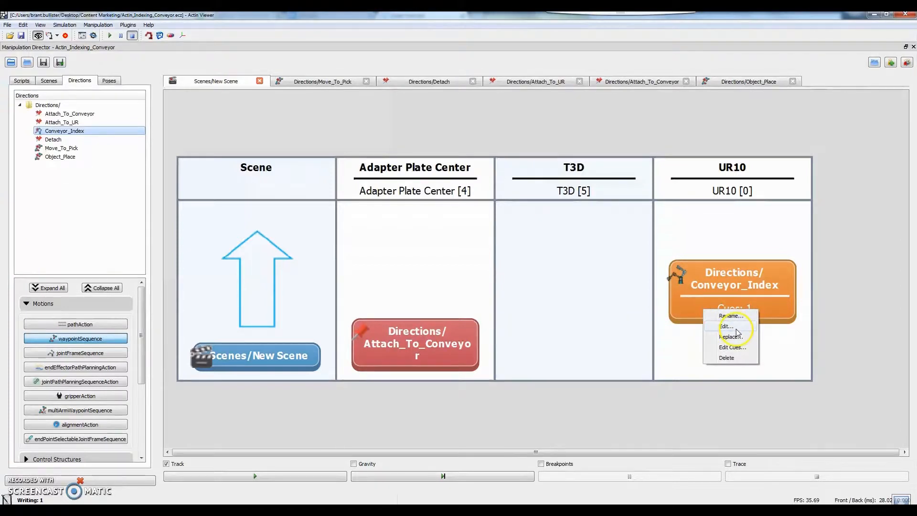
click(726, 327)
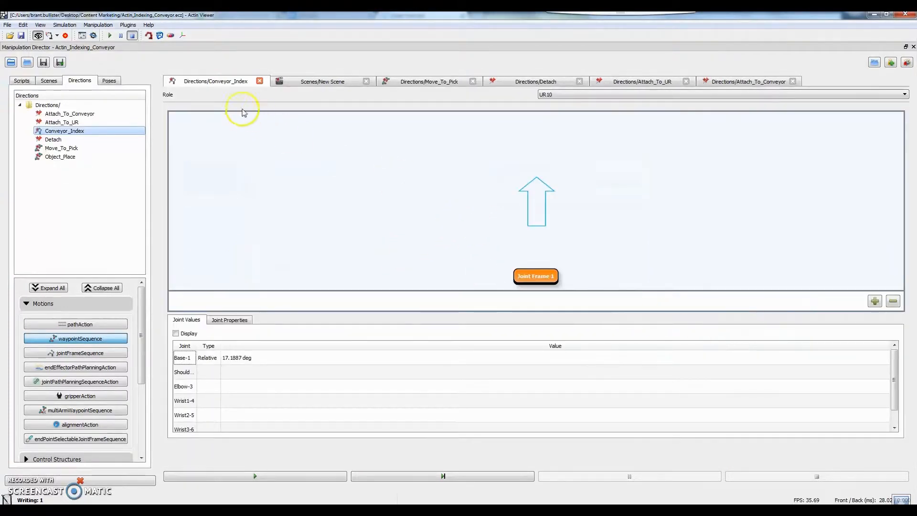
click(320, 82)
right_click(703, 299)
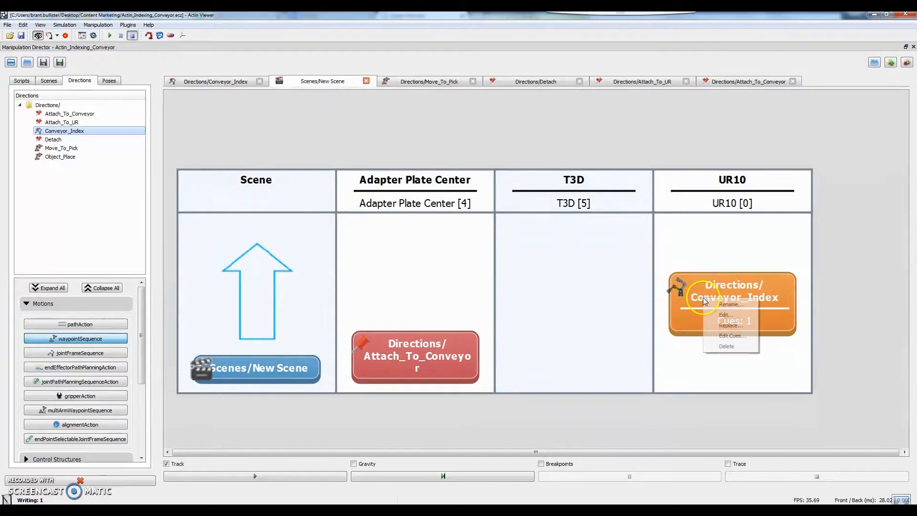
click(731, 336)
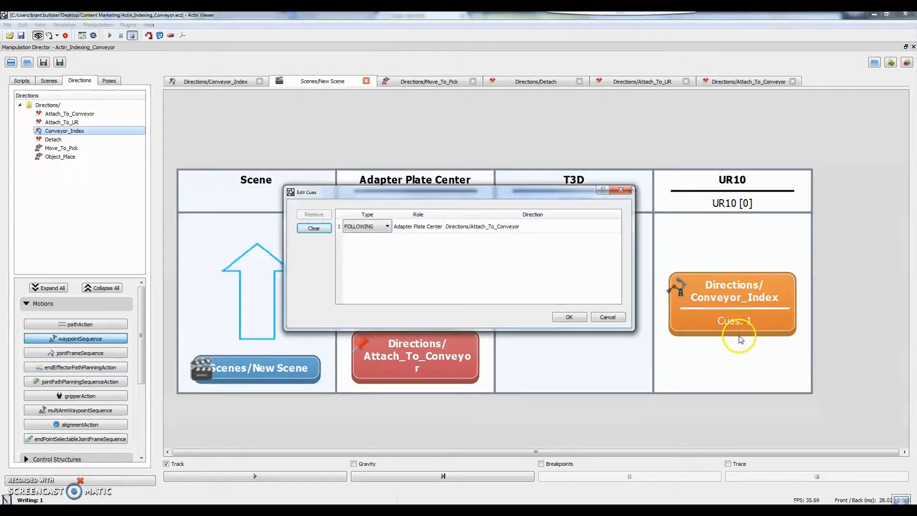
click(381, 233)
click(370, 228)
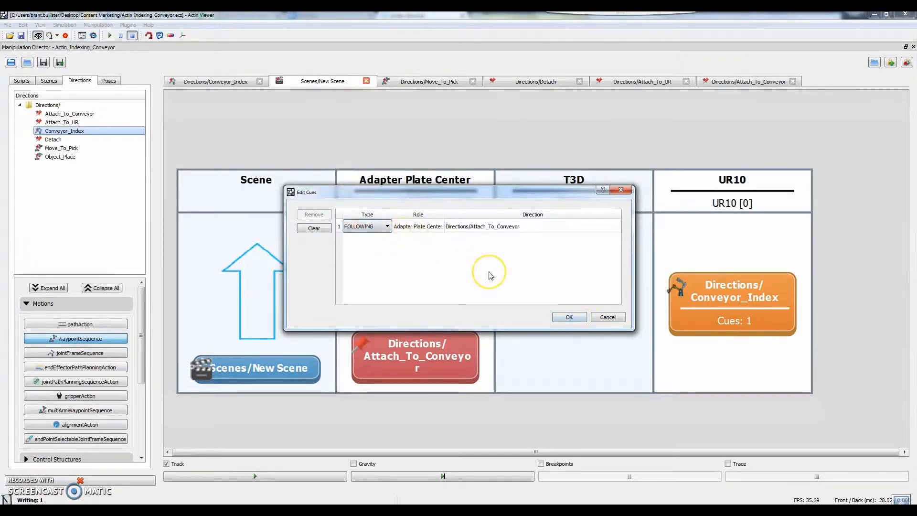
click(580, 319)
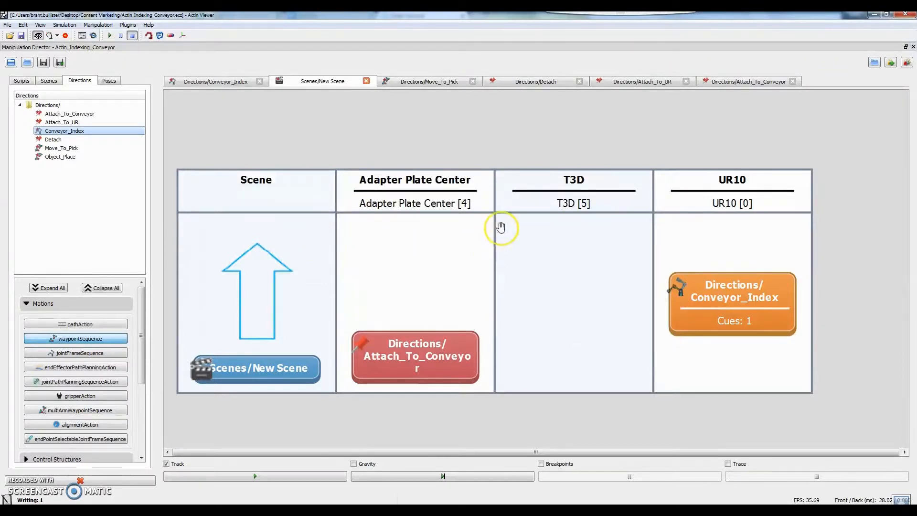
Add three more Conveyor_Index directions above the first one in the UR10 column
drag(102, 133, 705, 247)
drag(114, 130, 672, 213)
drag(72, 130, 695, 191)
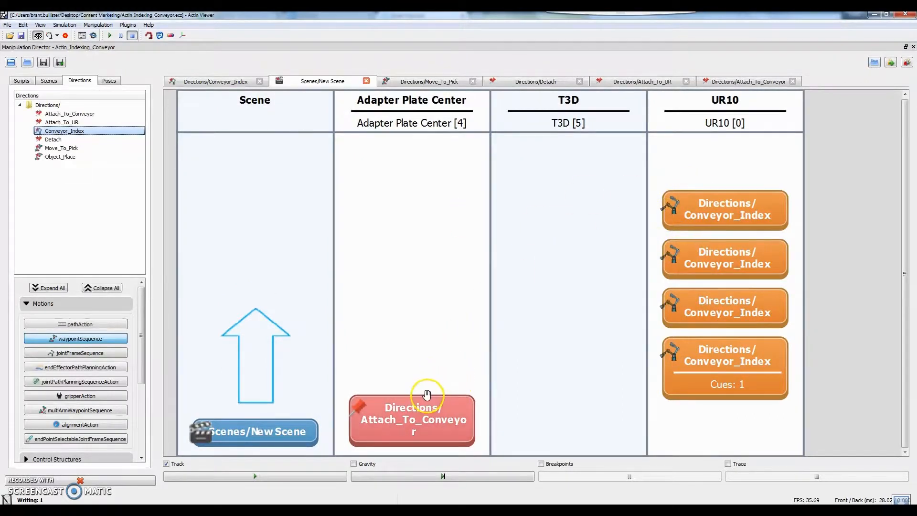
drag(436, 395, 680, 378)
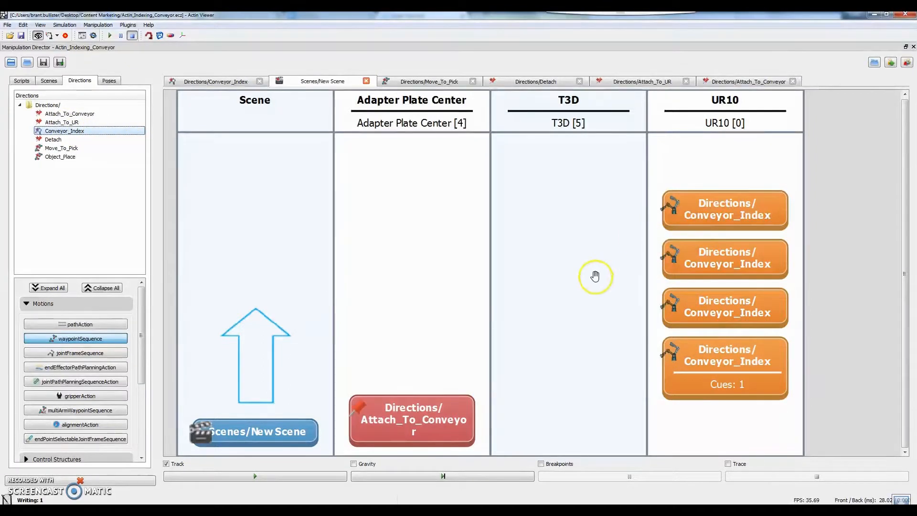
Delete all four Conveyor_Index directions from the UR10 column
click(723, 359)
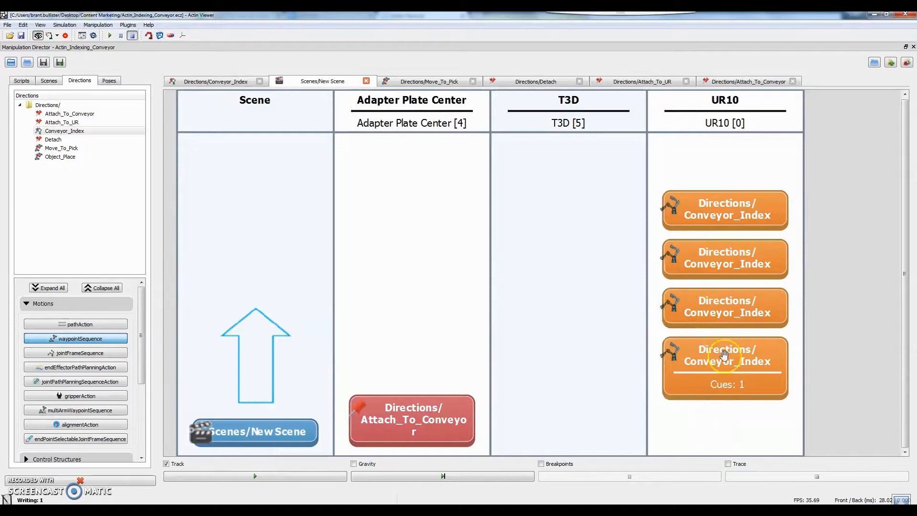
right_click(726, 379)
click(748, 426)
right_click(729, 360)
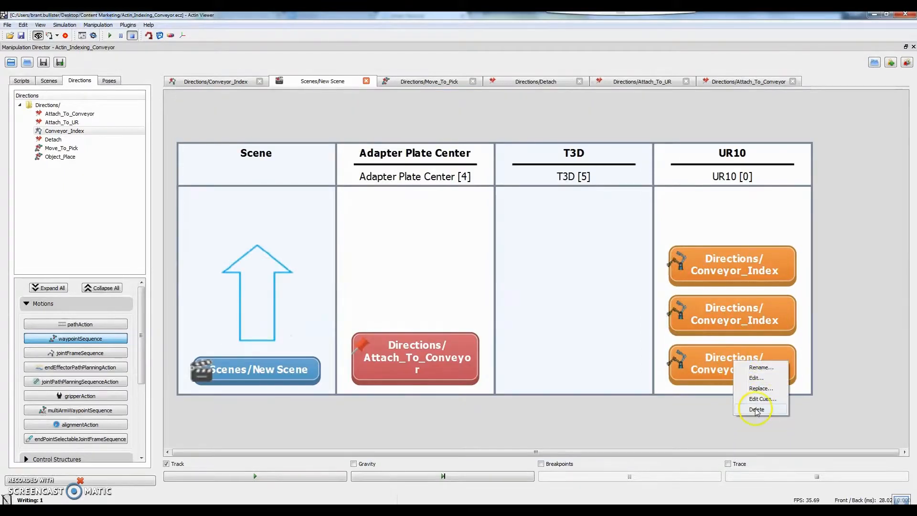
click(747, 406)
right_click(743, 353)
click(758, 402)
right_click(736, 345)
click(758, 392)
right_click(751, 352)
click(759, 400)
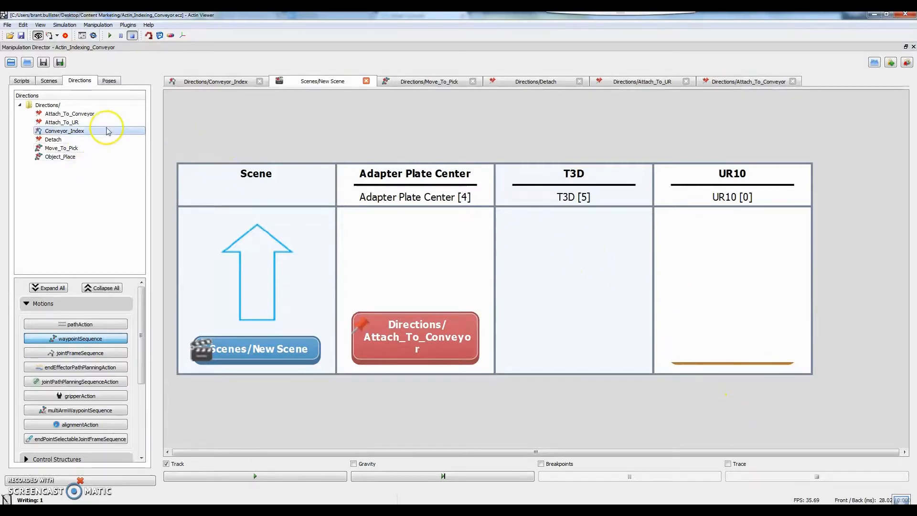
Add four Conveyor_Index directions to the T3D column and cue the lowest one to Attach_To_Conveyor
click(58, 132)
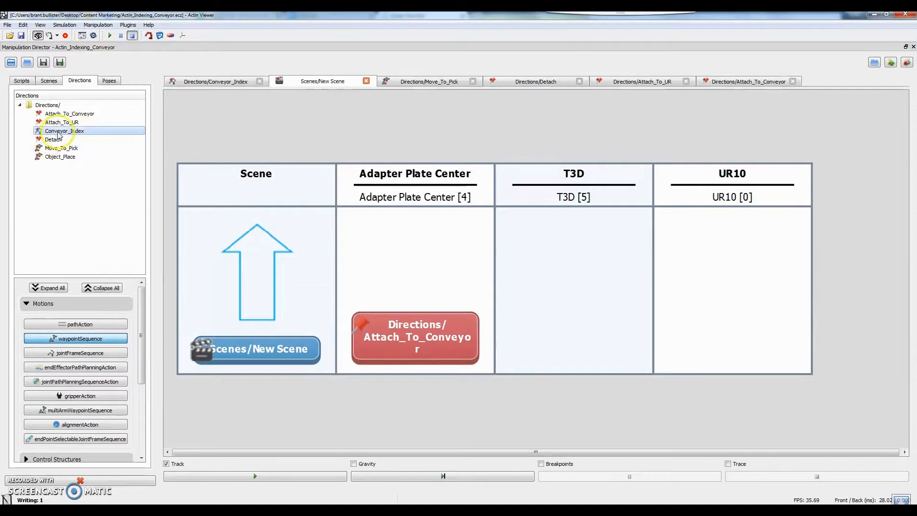
drag(61, 135, 544, 256)
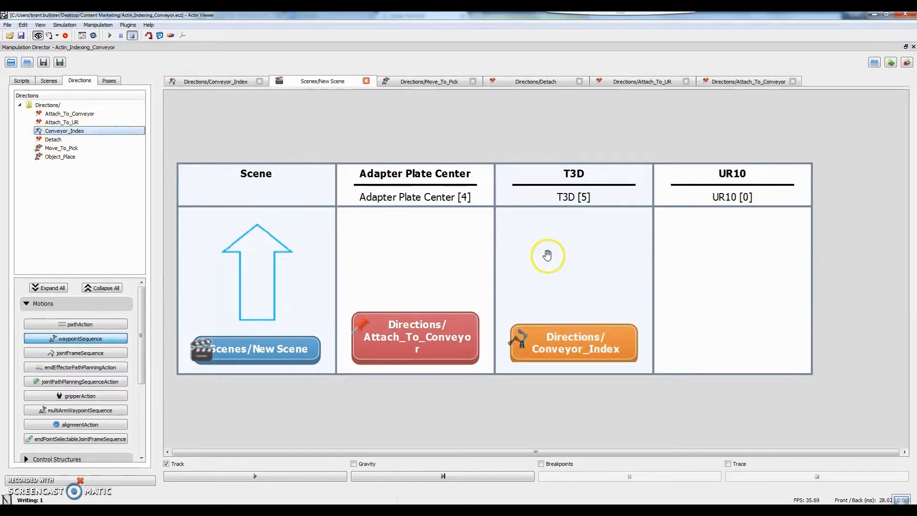
drag(66, 131, 495, 254)
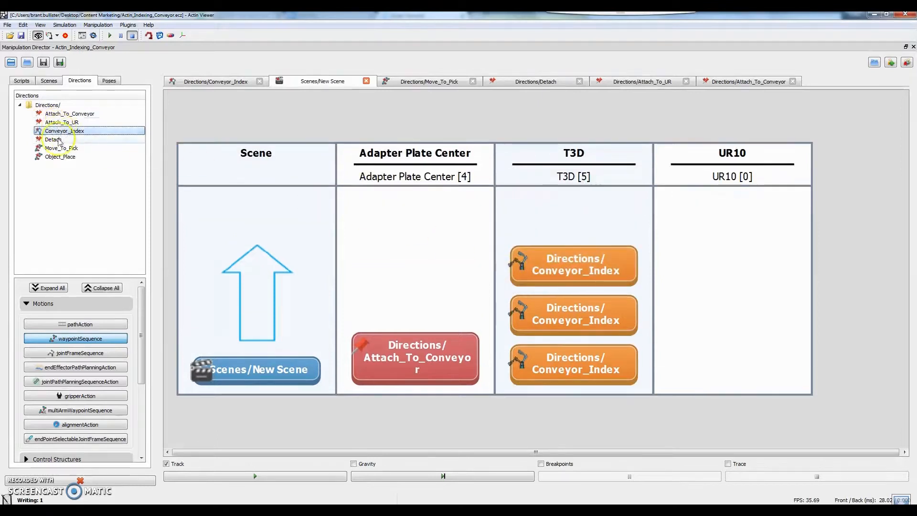
drag(55, 136, 548, 223)
drag(538, 386, 461, 370)
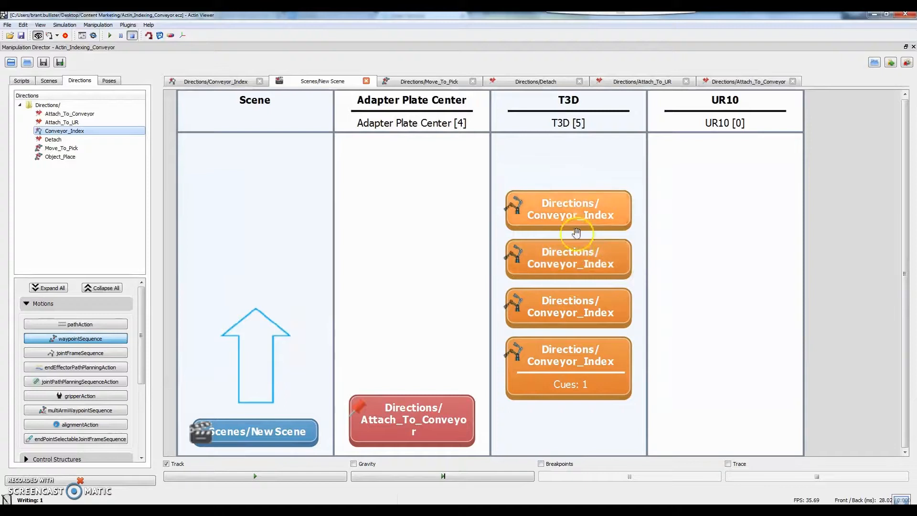
Add the Move_To_Pick direction to the UR10 column and cue it to Attach_To_Conveyor
click(57, 212)
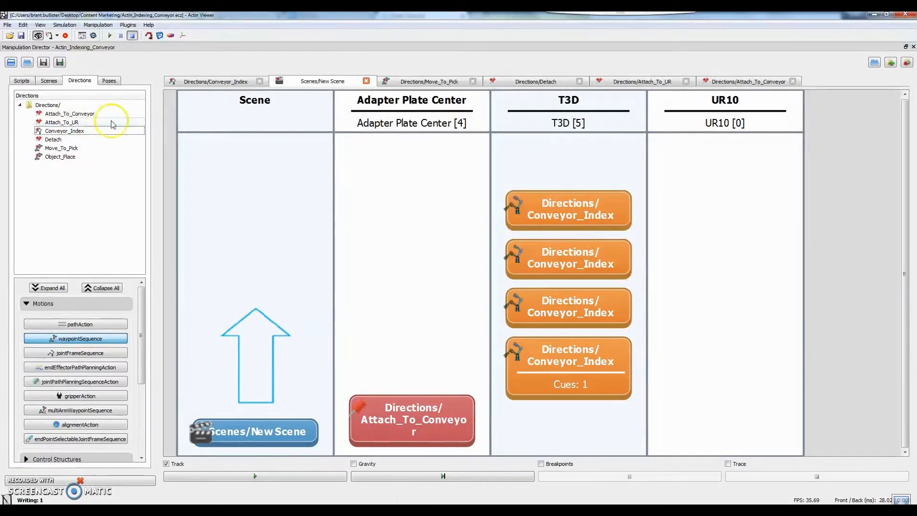
mouse_move(80, 124)
mouse_down()
mouse_move(635, 174)
mouse_move(706, 164)
mouse_move(704, 143)
mouse_move(91, 127)
mouse_up()
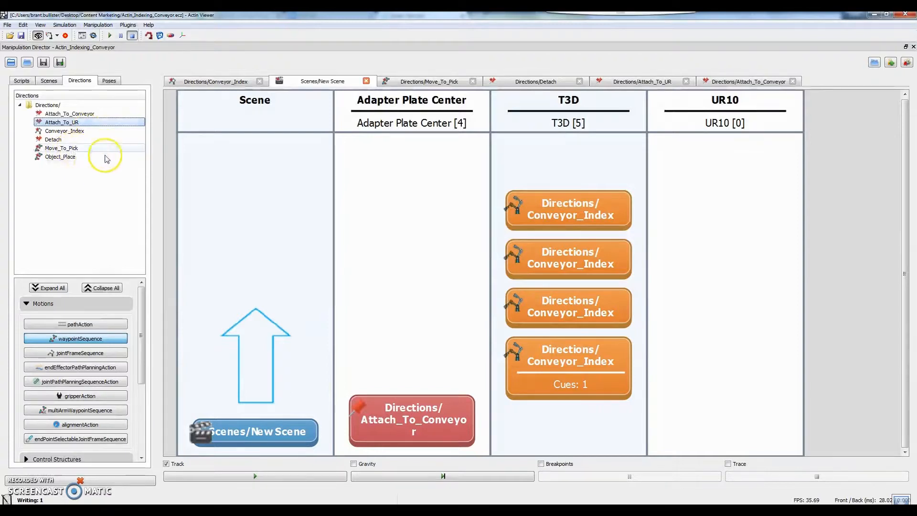
drag(78, 150, 727, 161)
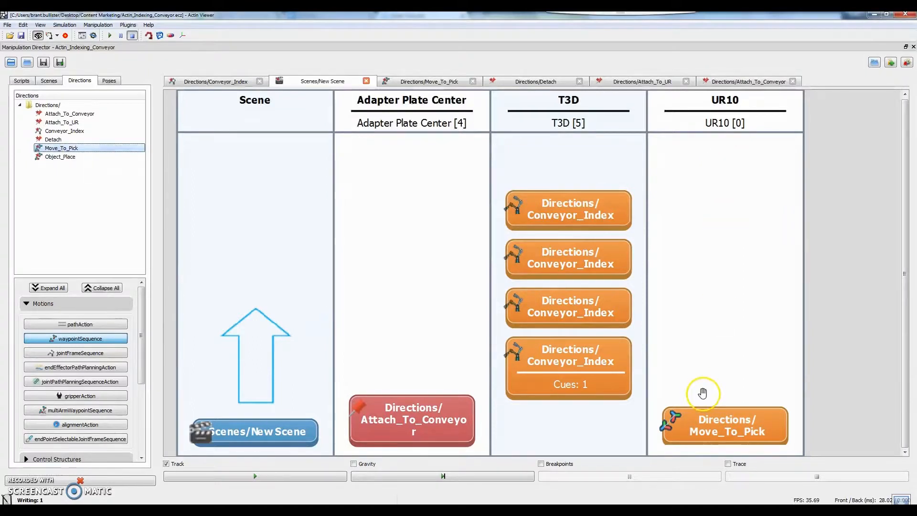
drag(717, 432, 601, 216)
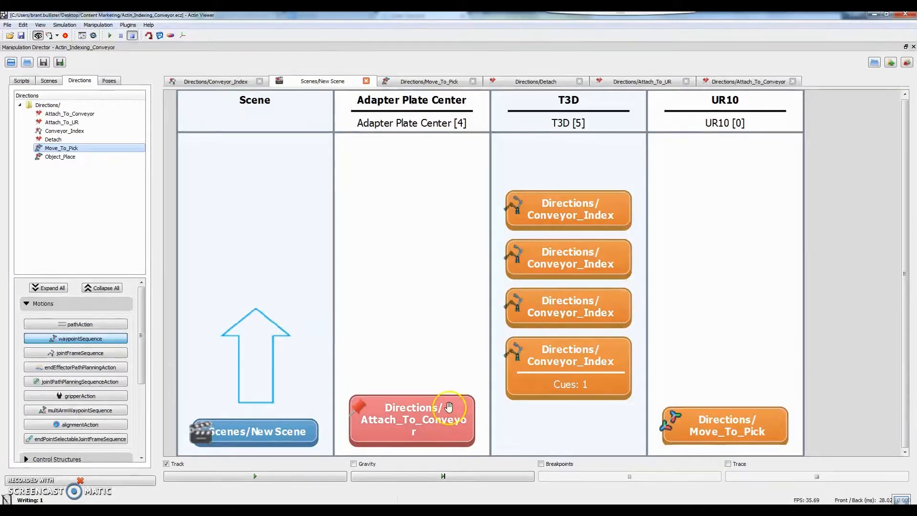
drag(706, 428, 453, 423)
Set the type of Move_To_Pick's cue on Attach_To_Conveyor to SIMULTANEOUS
right_click(694, 382)
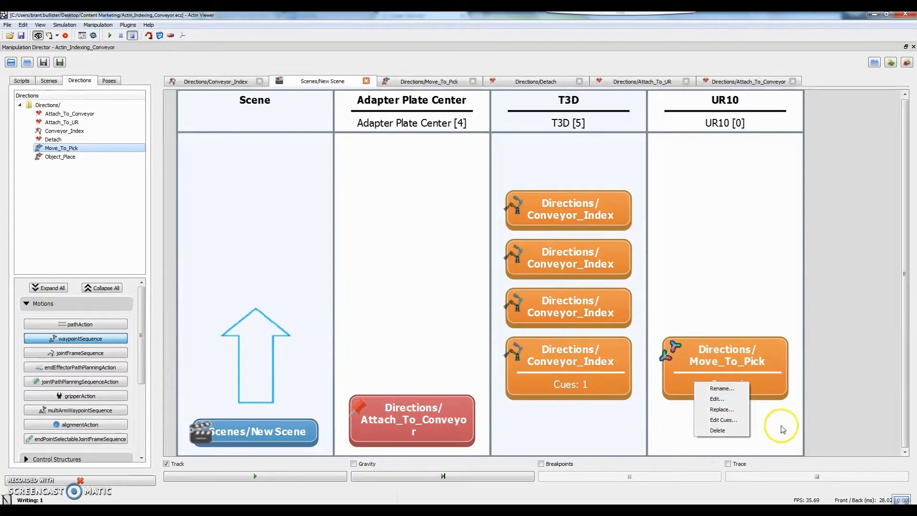
click(740, 419)
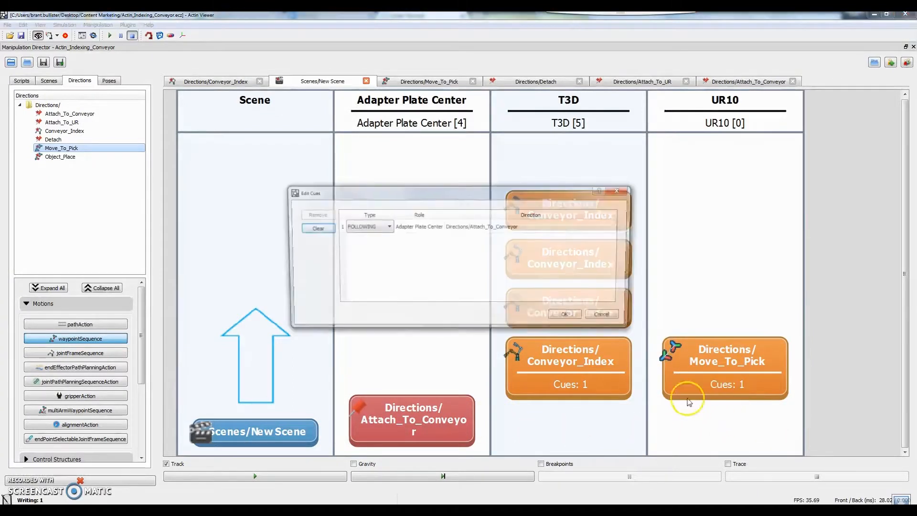
click(366, 226)
click(377, 242)
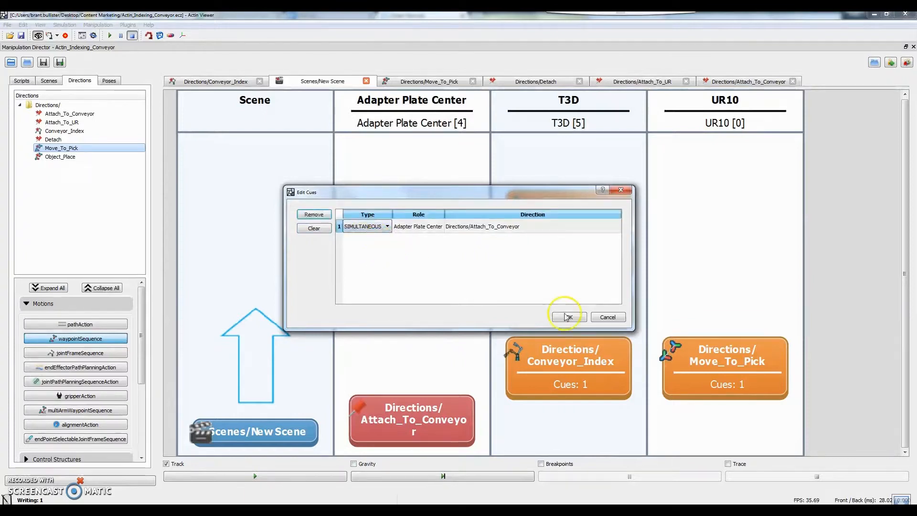
click(568, 317)
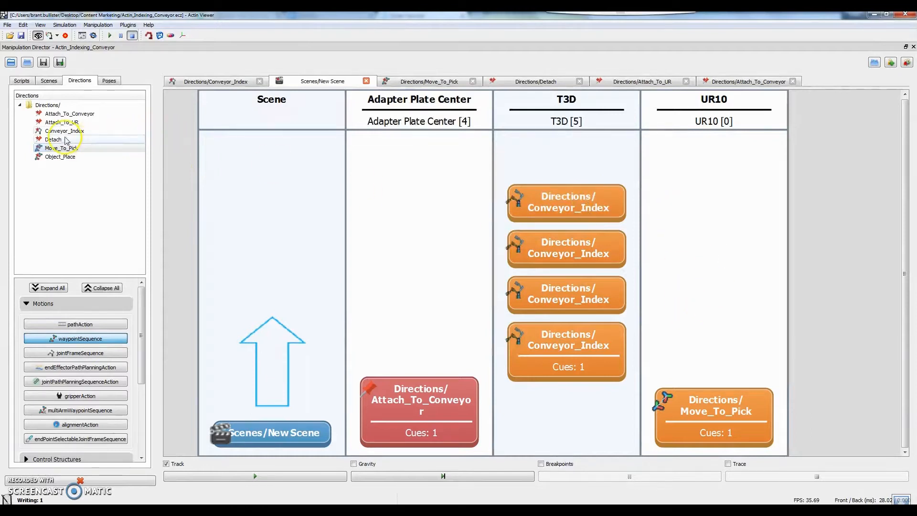
drag(75, 125, 700, 169)
drag(690, 355, 567, 199)
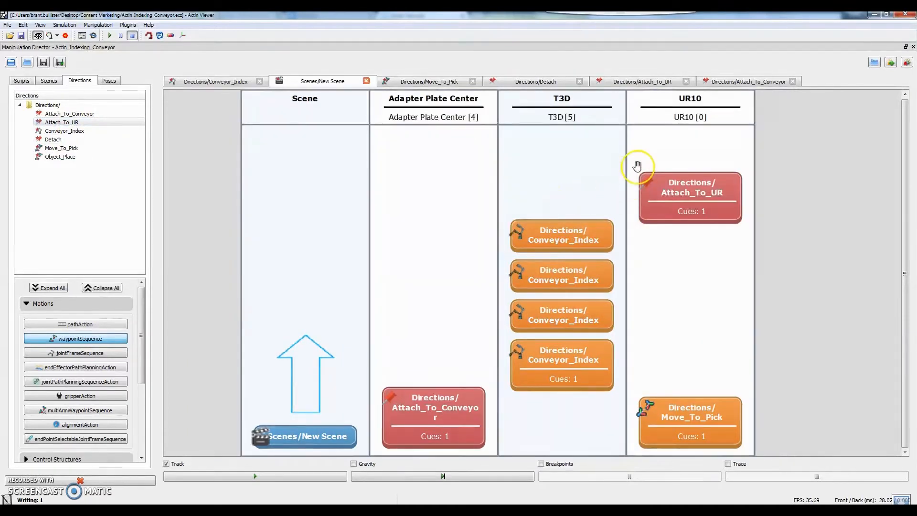
right_click(686, 198)
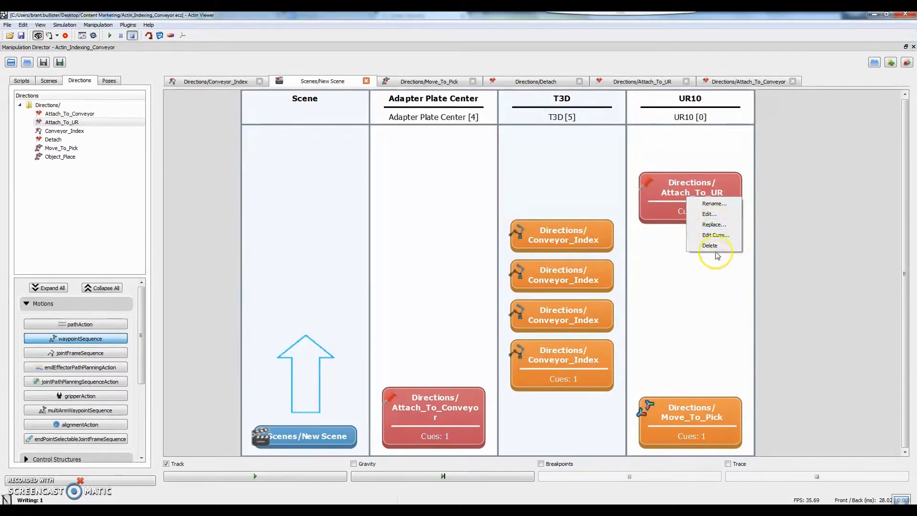
click(711, 245)
Add Attach_To_UR to the Adapter Plate Center column cued to the topmost Conveyor_Index, and add Object_Place to the UR10 column, cued after Attach_To_UR
drag(139, 122, 364, 160)
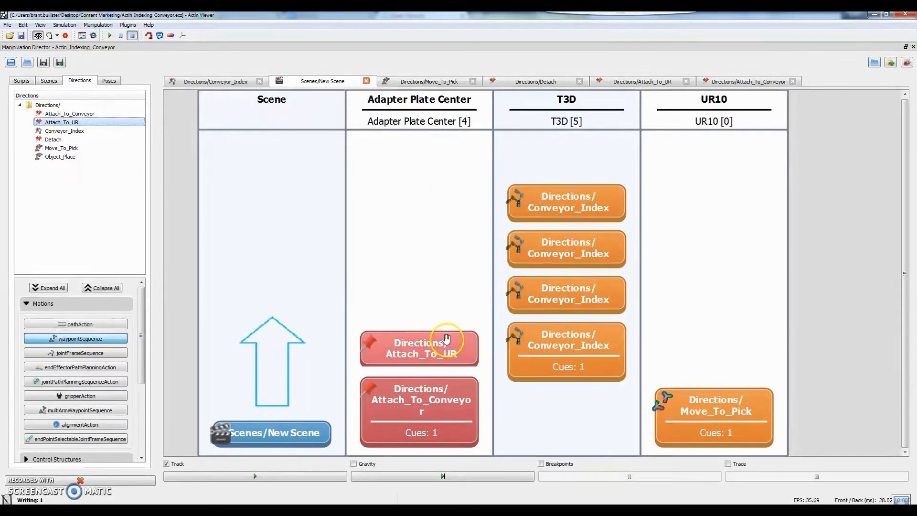
drag(442, 347, 525, 203)
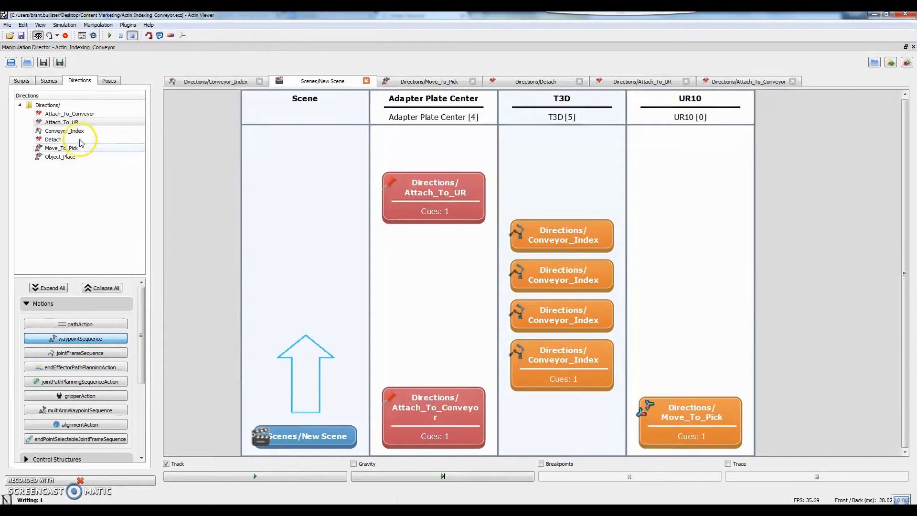
drag(67, 157, 684, 189)
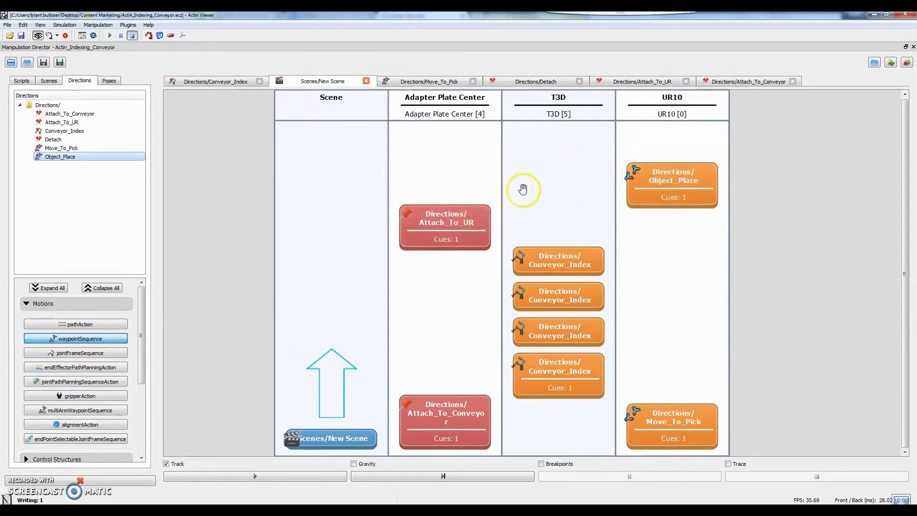
Add Detach to the Adapter Plate Center column, cued to Object_Place, and add a cued Move_To_Pick at the end of the UR10 column
drag(52, 139, 392, 161)
click(339, 83)
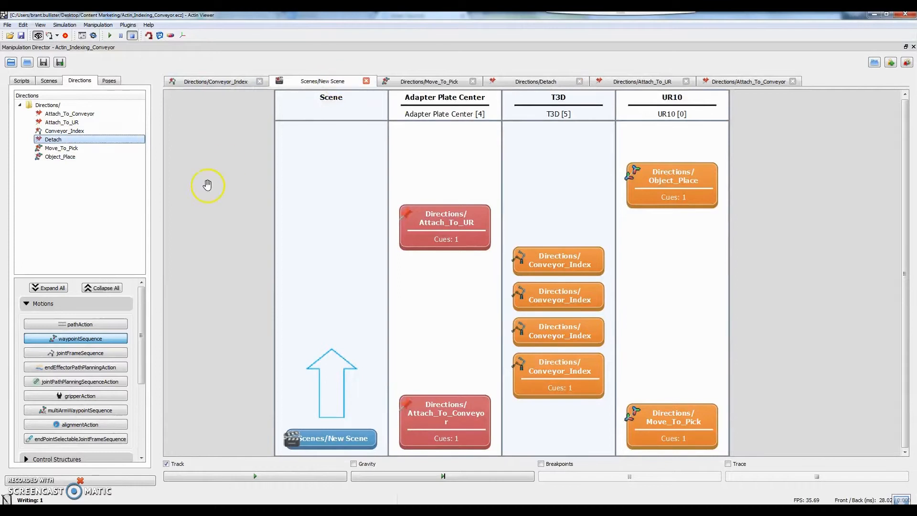
drag(134, 141, 461, 156)
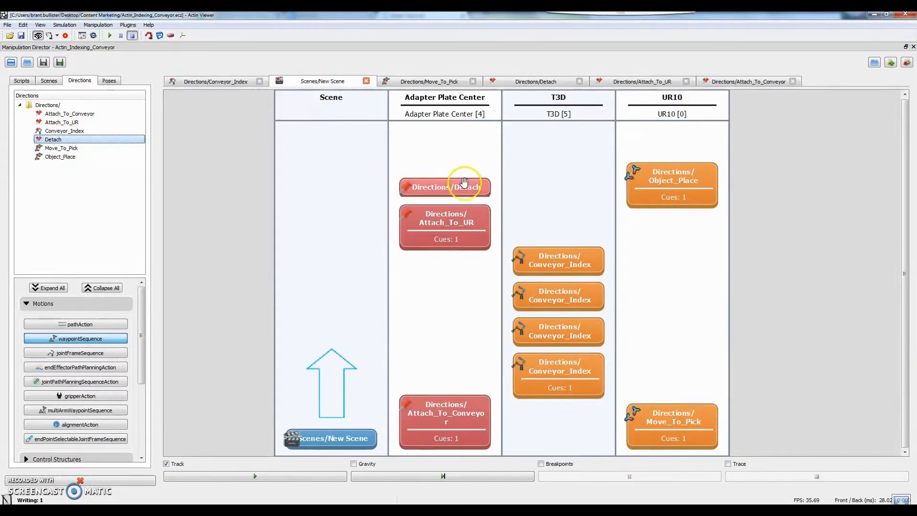
click(303, 82)
drag(414, 186, 643, 184)
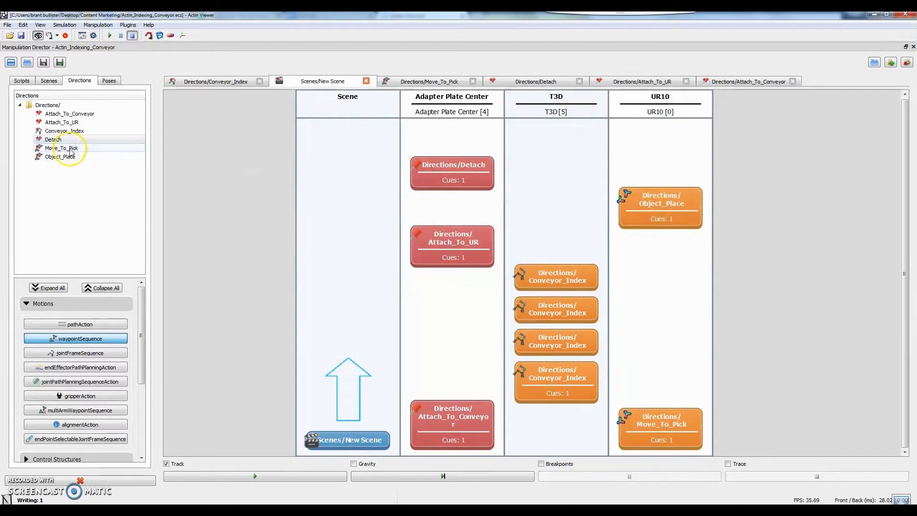
drag(70, 152, 632, 170)
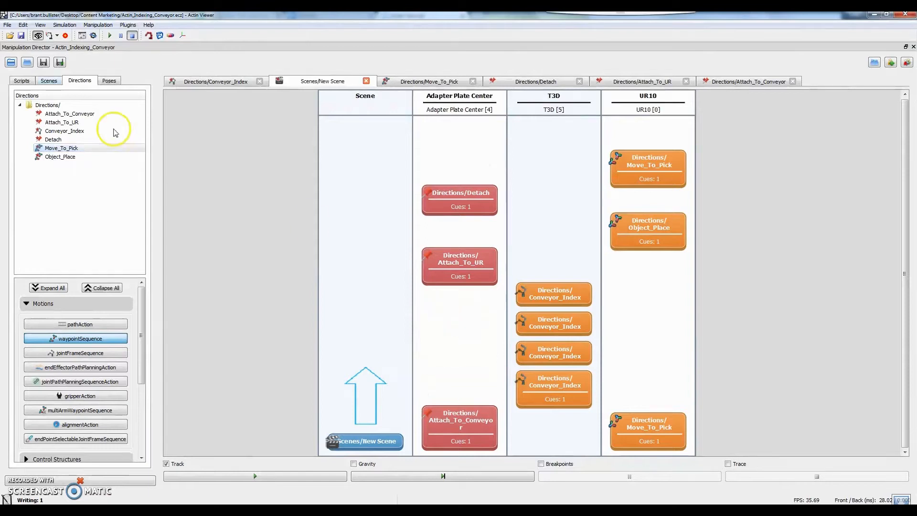
Rename the new scene to Item 1 and save all listed direction and scene changes
click(50, 80)
click(62, 110)
right_click(61, 111)
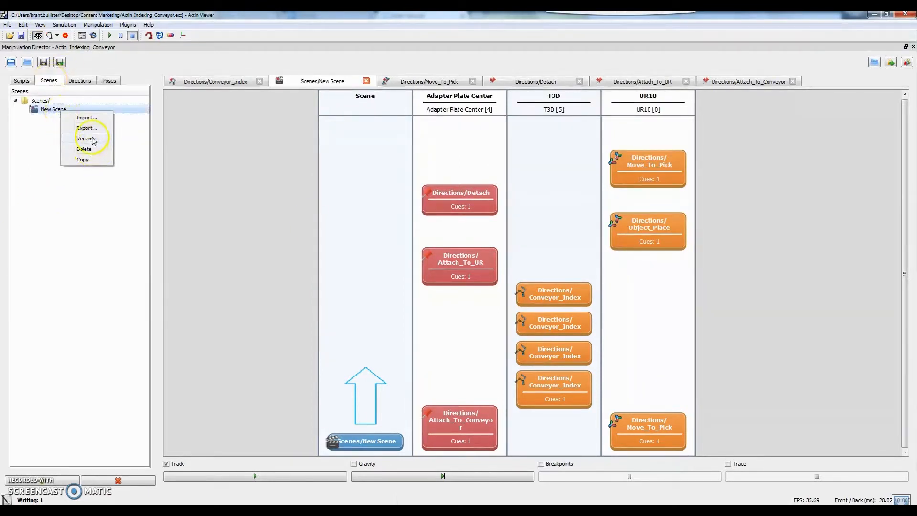
click(89, 139)
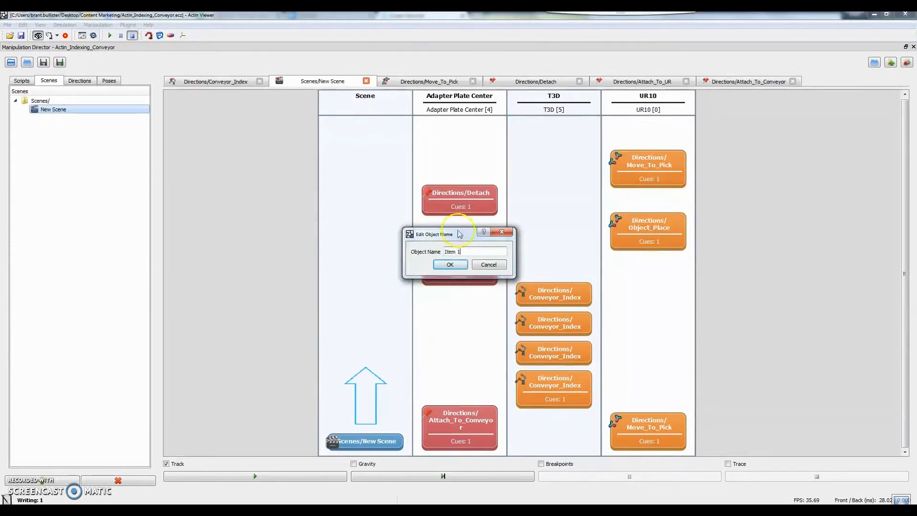
click(450, 266)
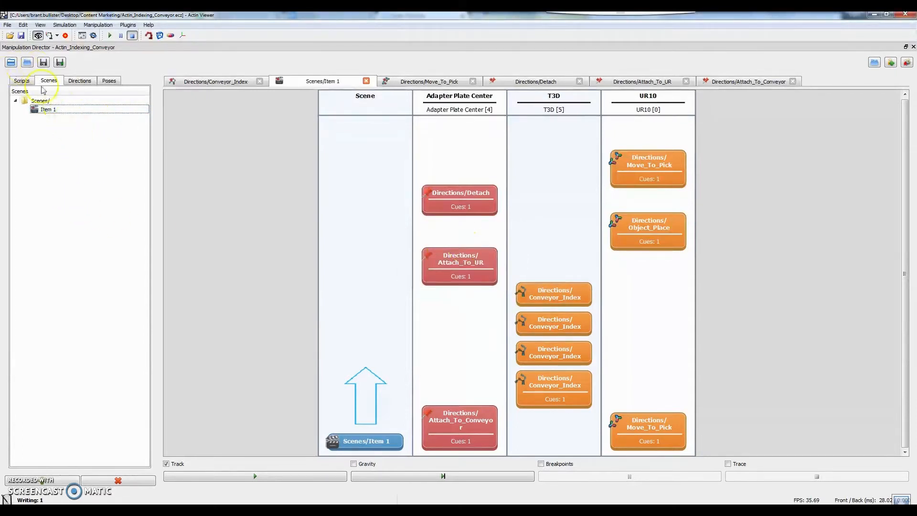
click(43, 62)
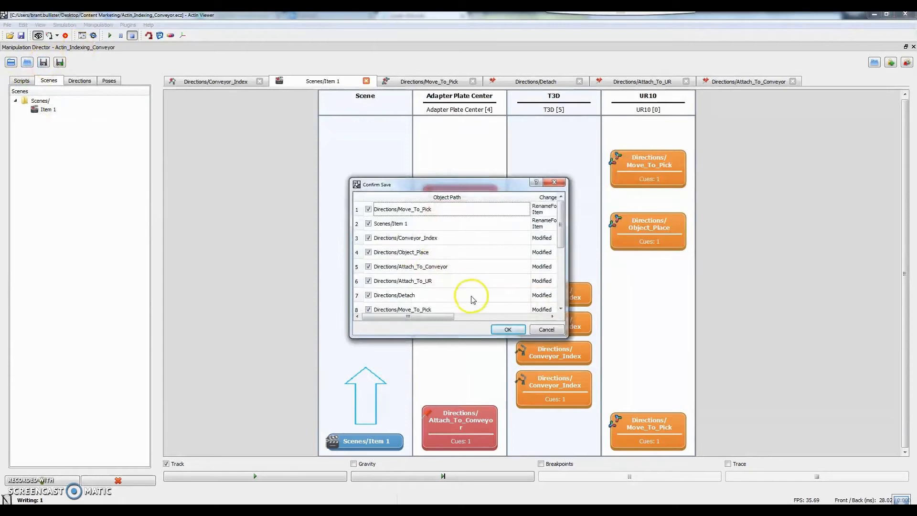
click(506, 329)
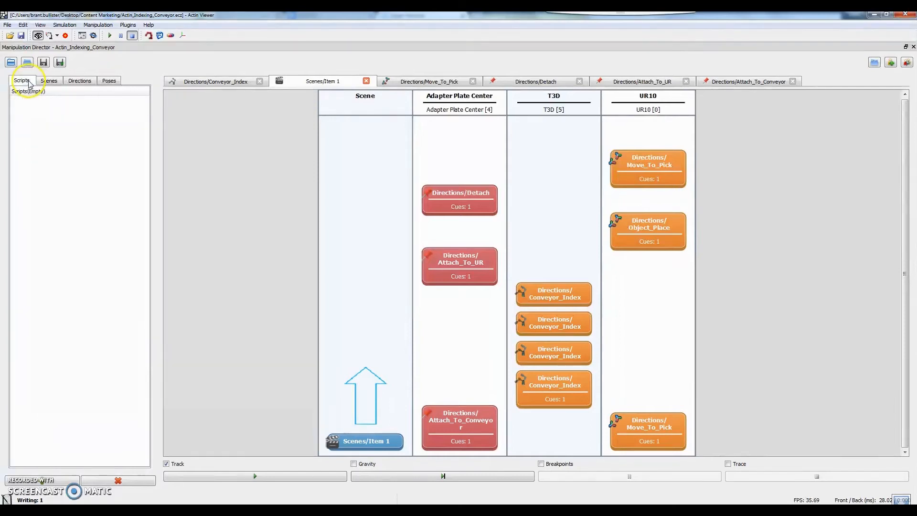
Create a script in the Manipulation Director, keeping the default name New Script
click(49, 80)
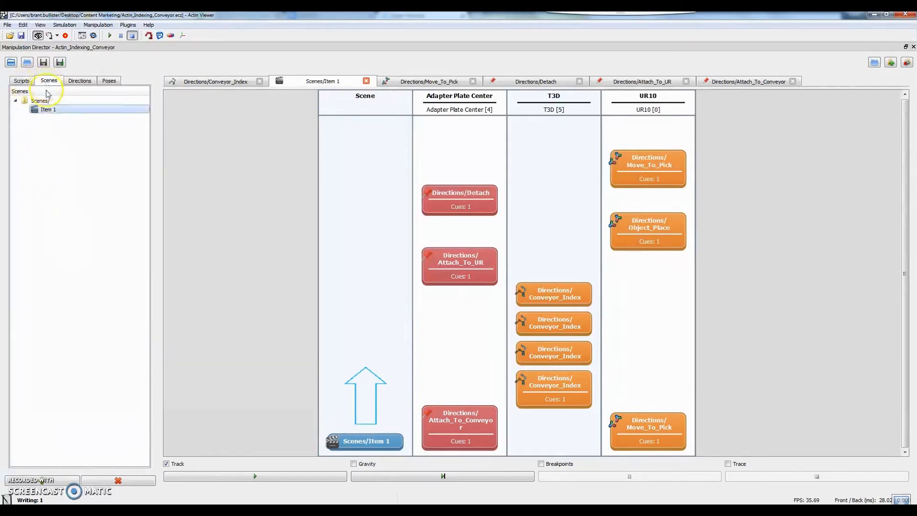
click(22, 80)
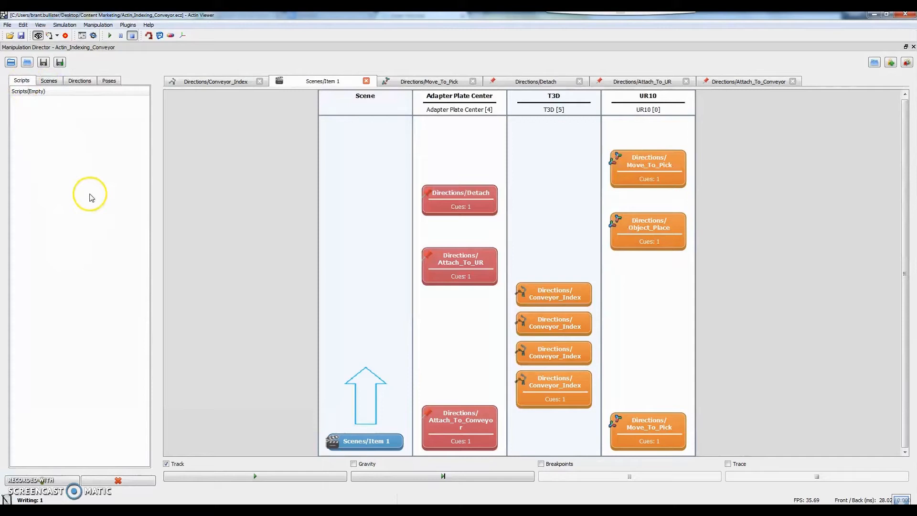
right_click(78, 209)
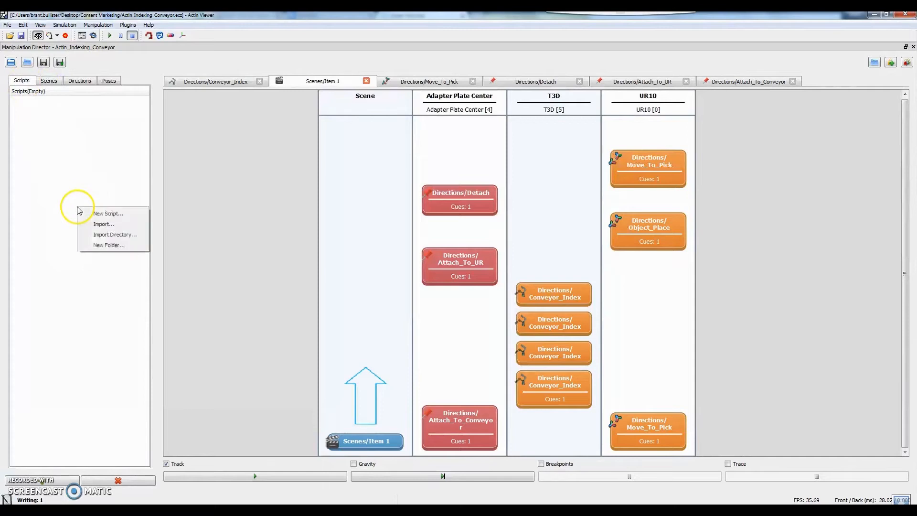
click(41, 328)
click(56, 479)
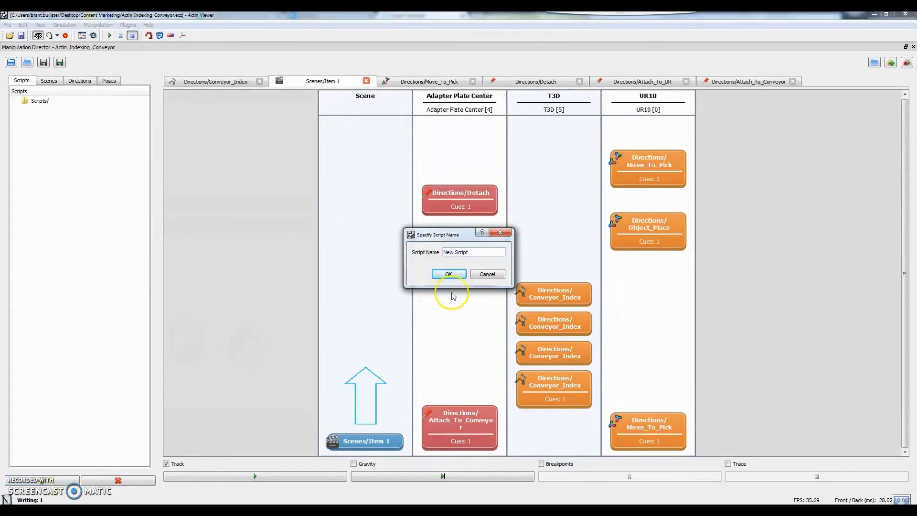
click(451, 272)
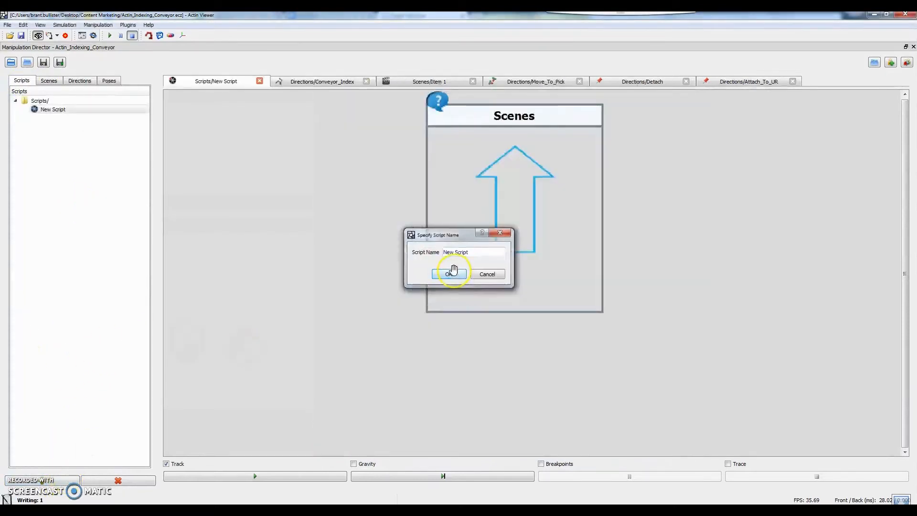
Add the Item 1 scene to the Scenes column of New Script
click(50, 81)
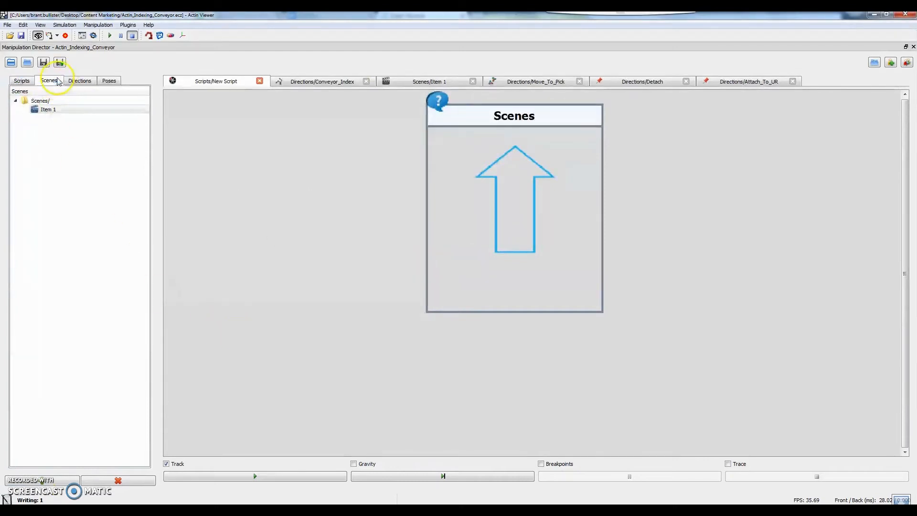
click(50, 110)
drag(51, 113, 406, 163)
drag(494, 186, 494, 187)
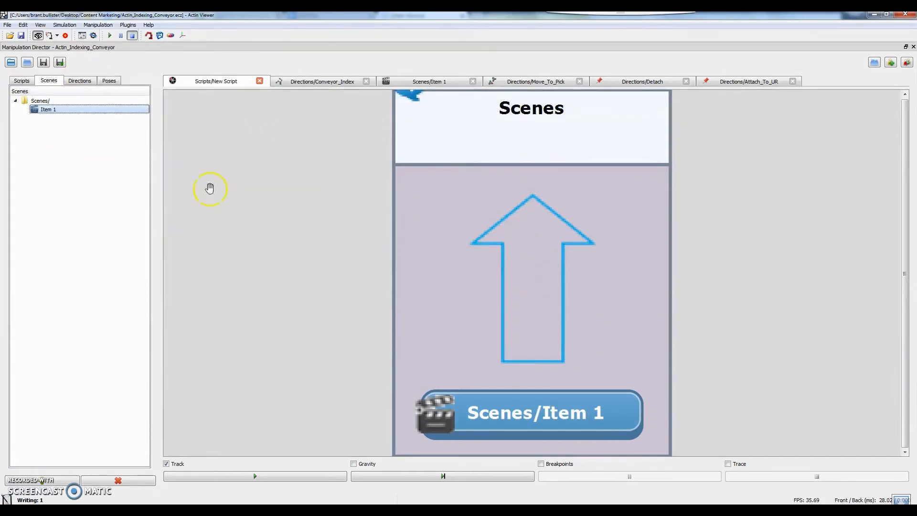
click(35, 205)
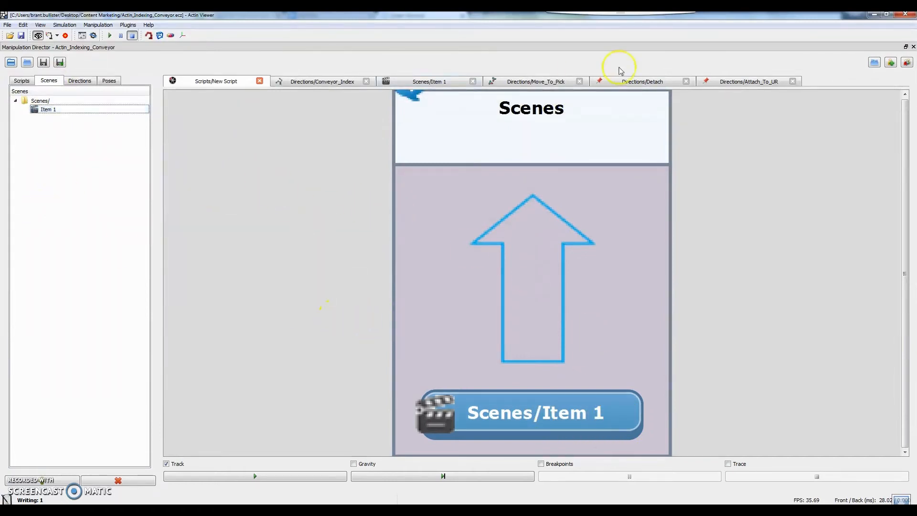
Undock the Manipulation Director and dock it beside the 3D view so the robot cell and the script show together
drag(790, 52, 552, 199)
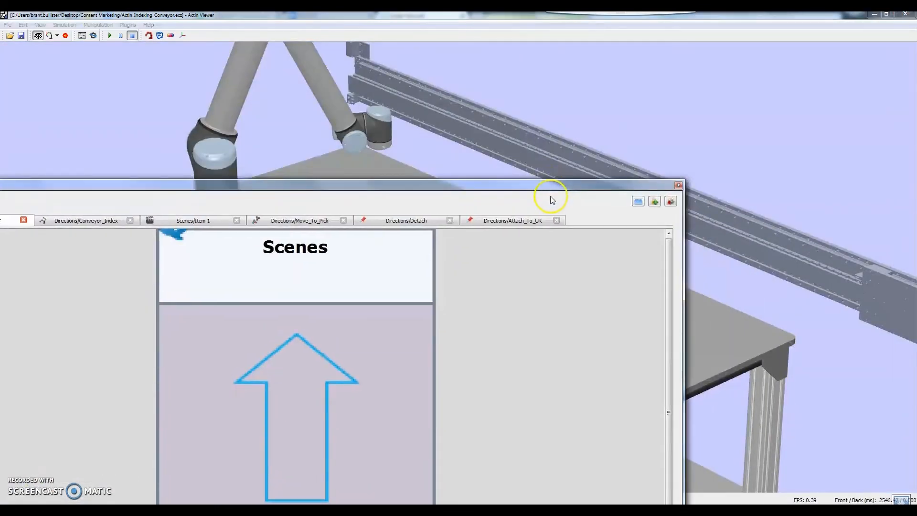
double_click(643, 186)
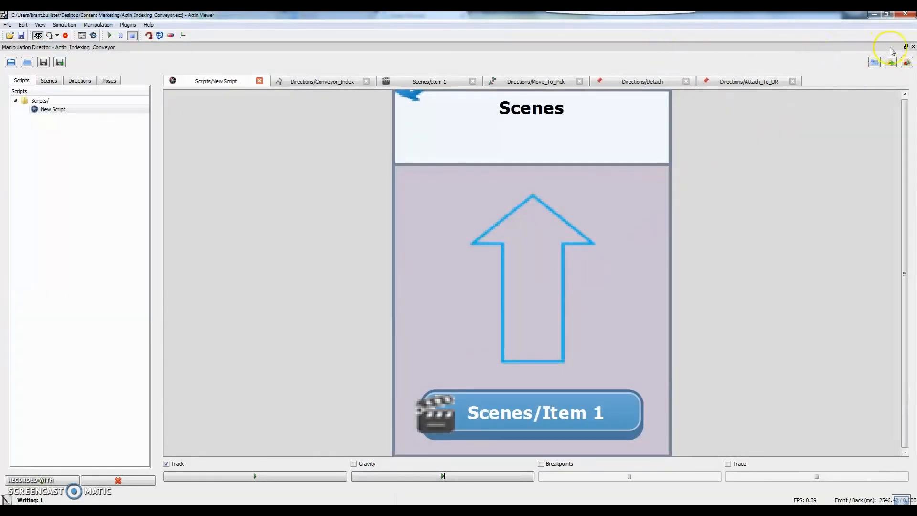
click(905, 47)
drag(522, 192, 75, 116)
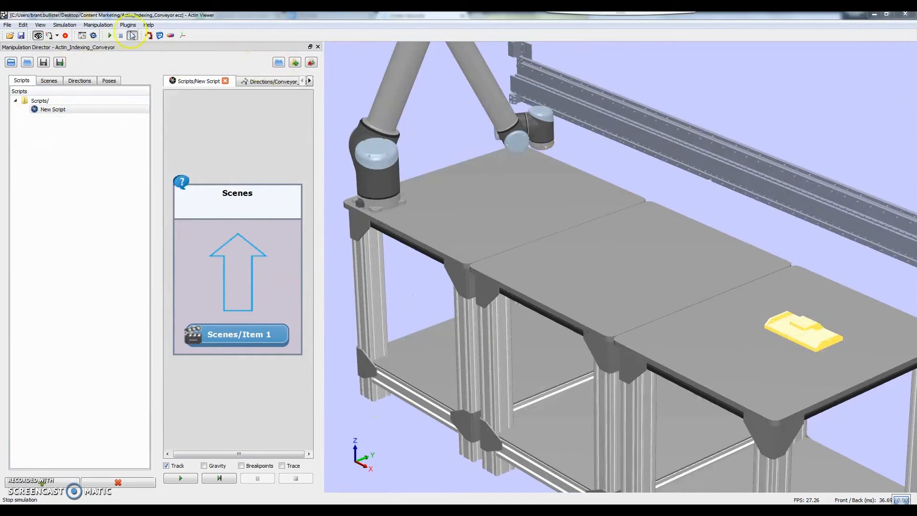
Start the simulation and run New Script
click(112, 36)
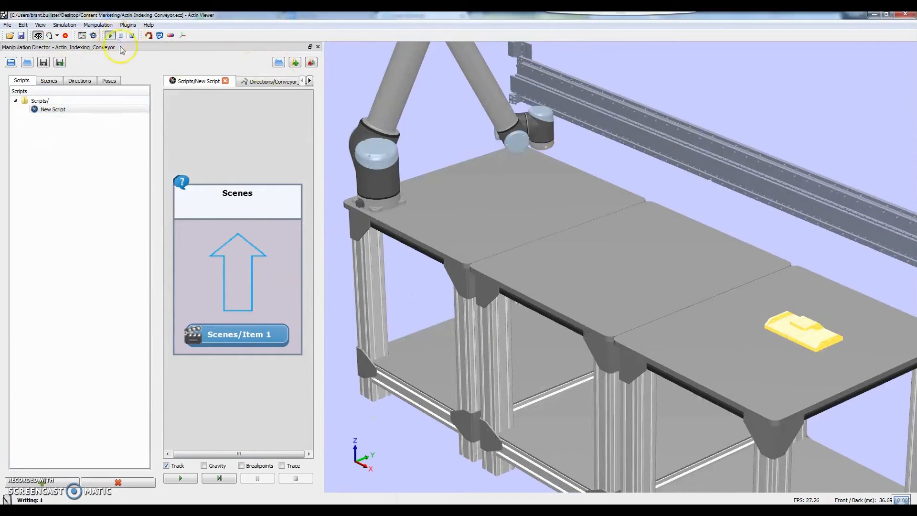
click(180, 479)
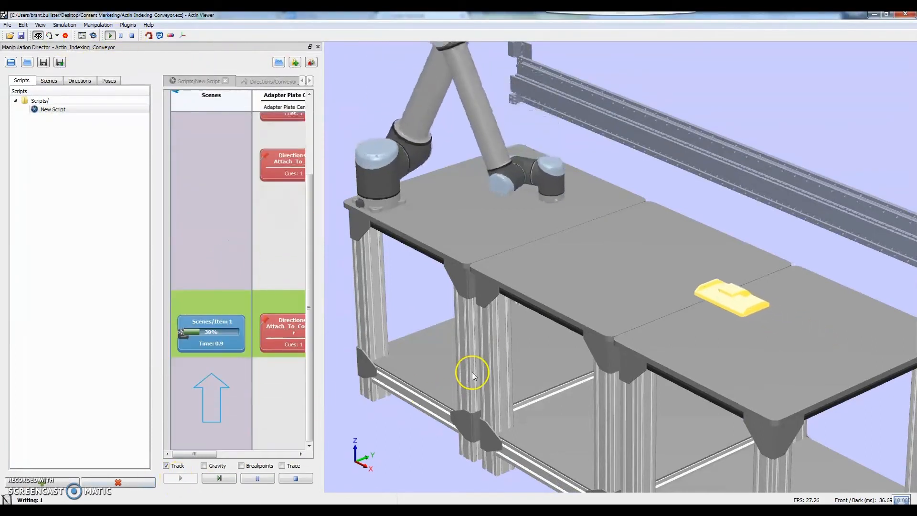